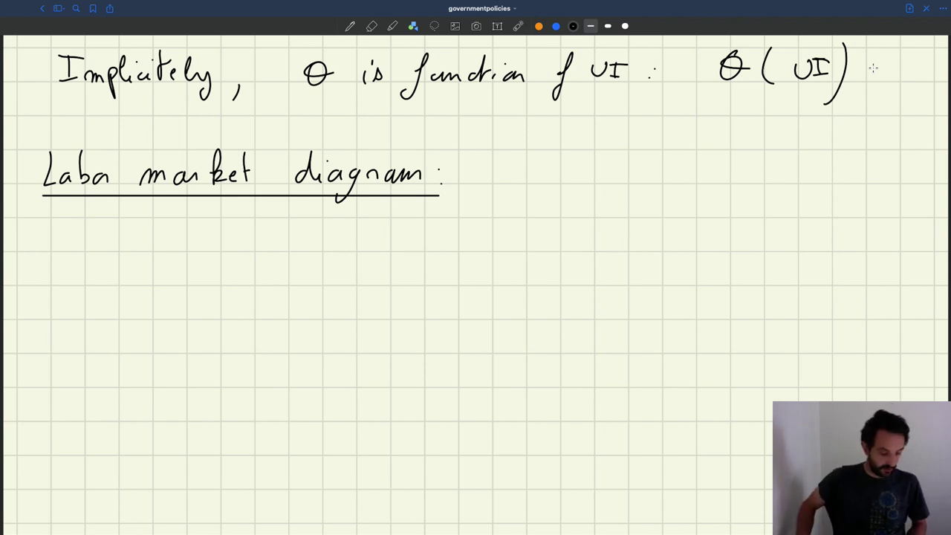
# Scroll down to the blank grid space under the 'Laba market diagram:' heading
pyautogui.scroll(-2, 873, 68)
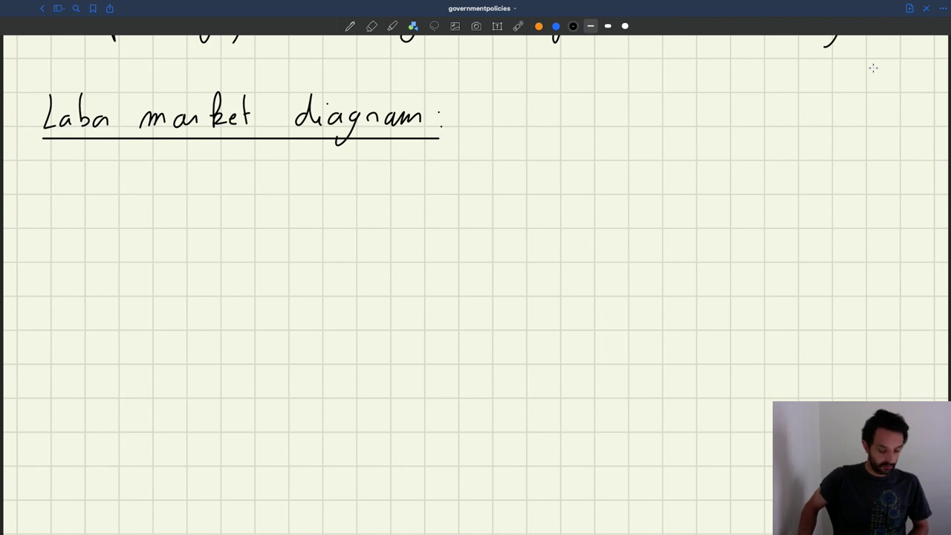
pyautogui.scroll(-2, 873, 67)
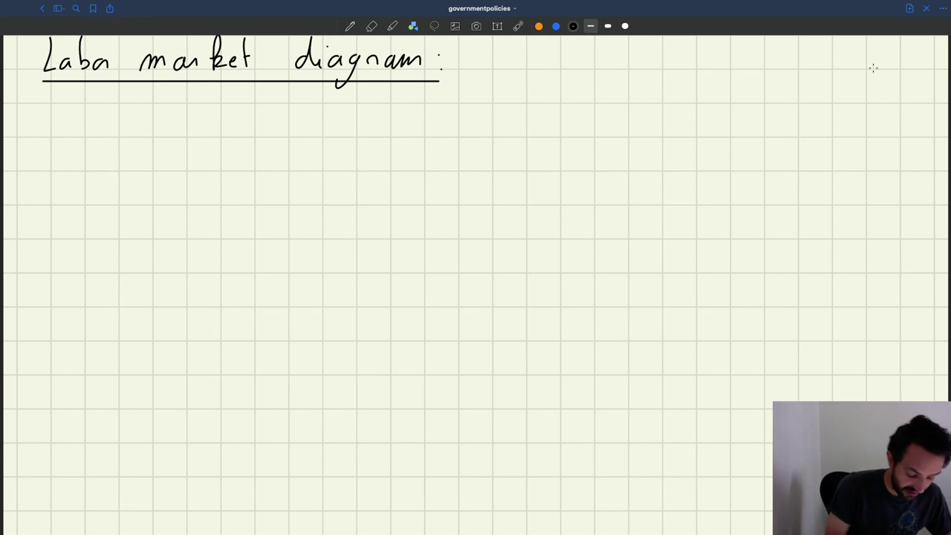
# Replace a wobbly freehand vertical stroke with straight vertical and horizontal axes meeting at the lower left
pyautogui.click(352, 27)
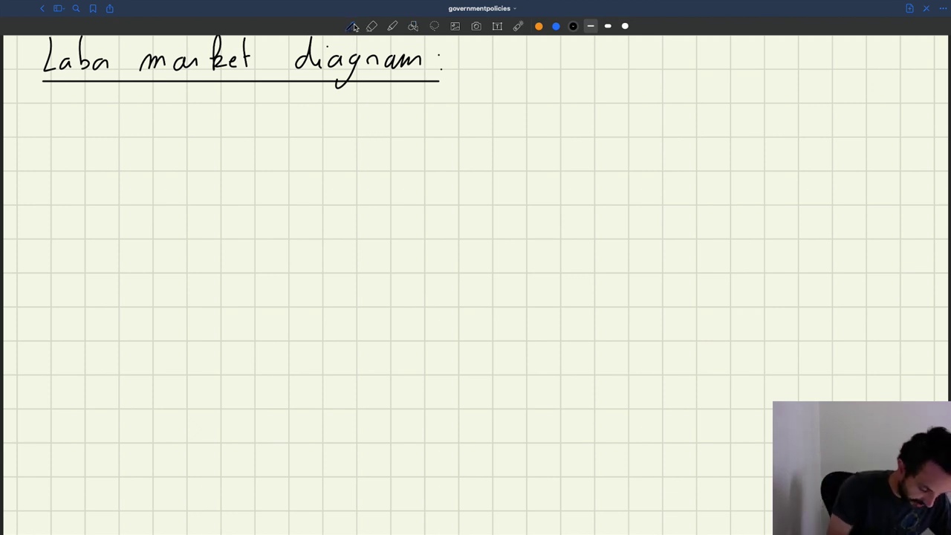
pyautogui.scroll(-5, 476, 282)
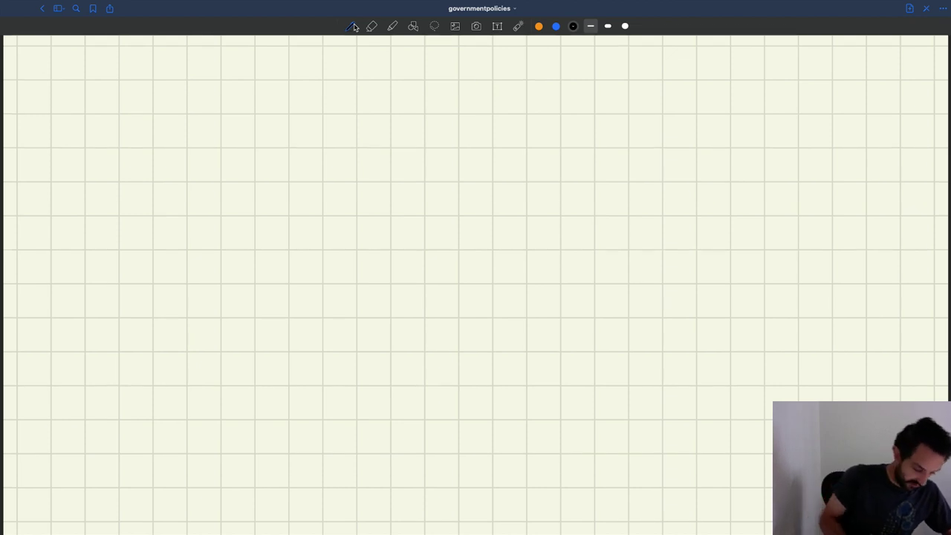
pyautogui.moveTo(221, 39); pyautogui.dragTo(222, 455)
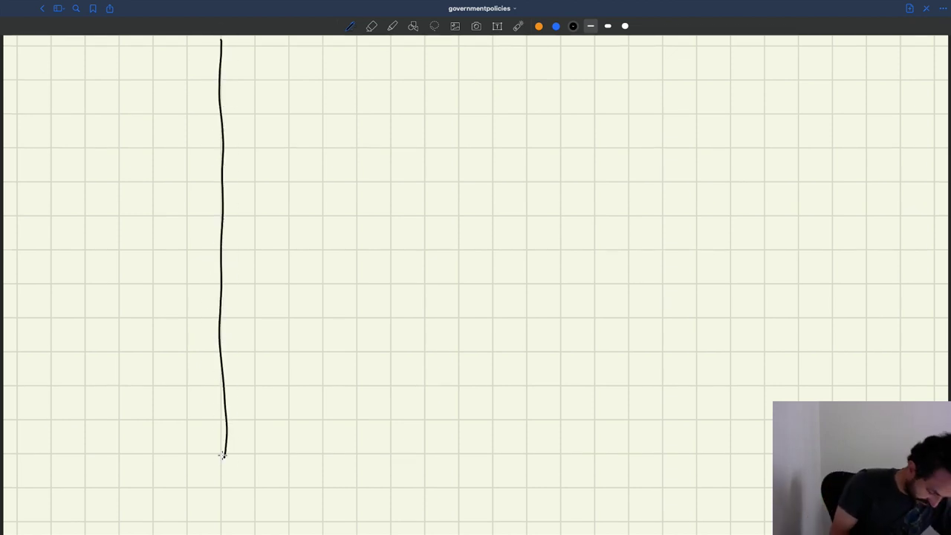
pyautogui.click(371, 26)
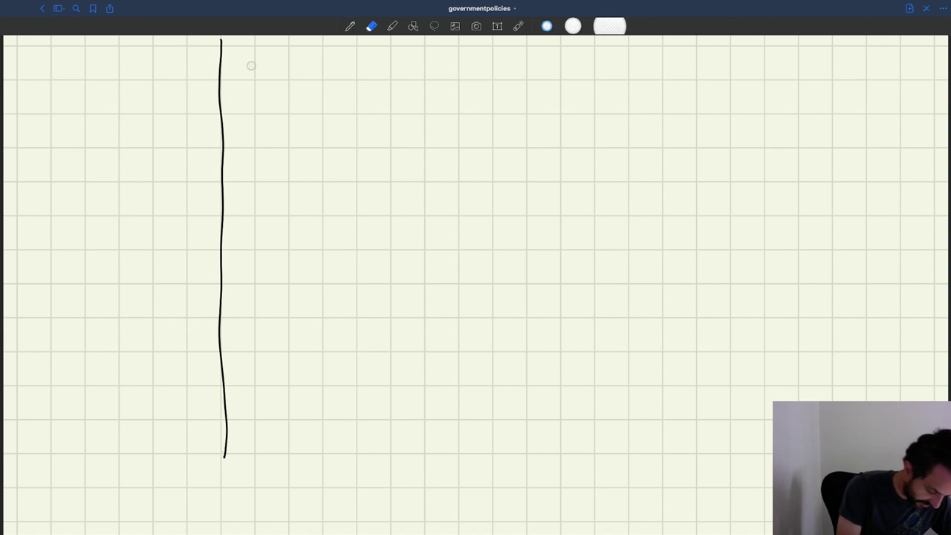
pyautogui.moveTo(220, 39)
pyautogui.mouseDown()
pyautogui.moveTo(220, 474)
pyautogui.moveTo(229, 423)
pyautogui.mouseUp()
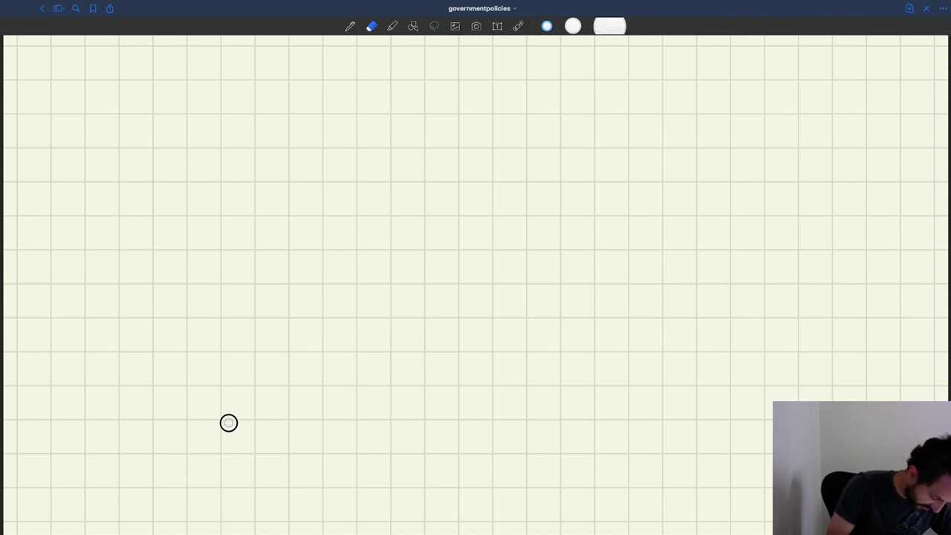
pyautogui.click(413, 26)
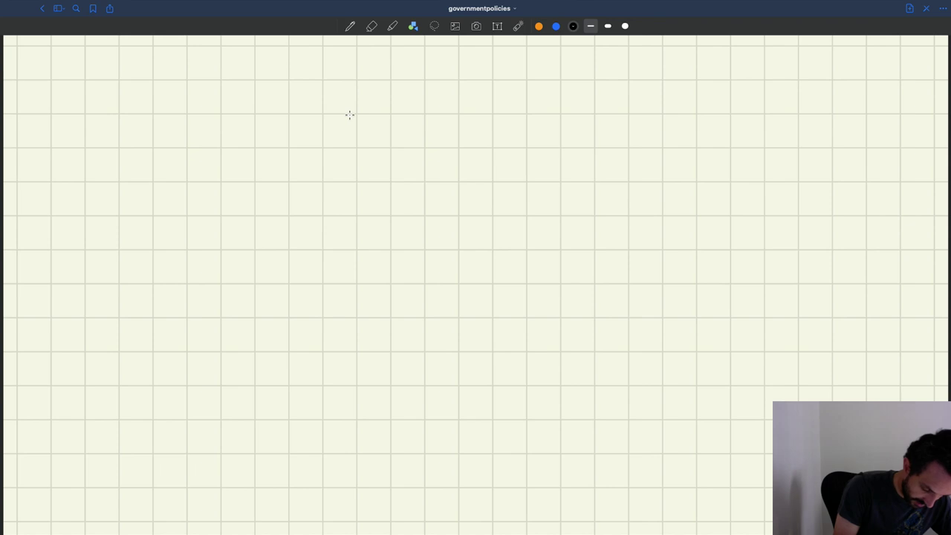
pyautogui.moveTo(221, 50)
pyautogui.mouseDown()
pyautogui.moveTo(222, 492)
pyautogui.moveTo(204, 486)
pyautogui.moveTo(767, 483)
pyautogui.mouseUp()
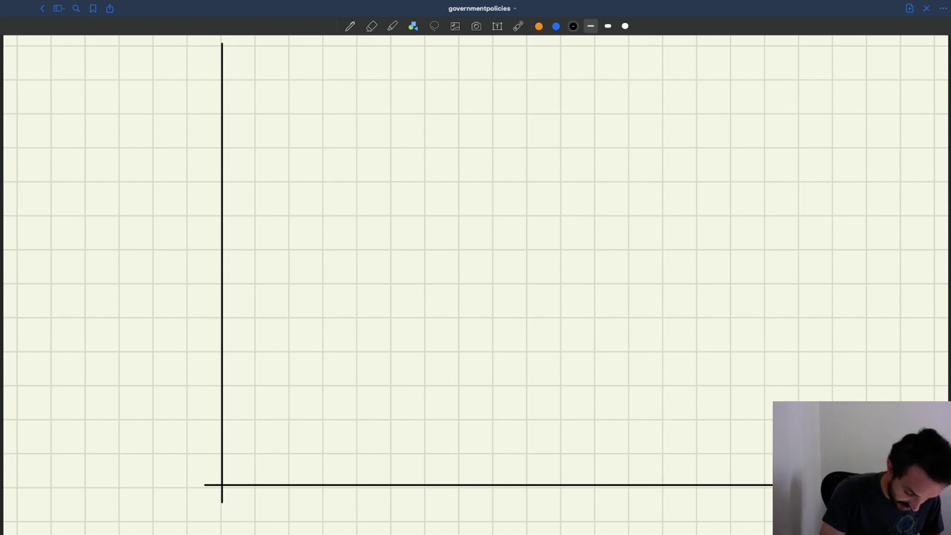
# Draw a vertical line at employment 1 down to the horizontal axis and mark it 1
pyautogui.moveTo(661, 47); pyautogui.dragTo(663, 484)
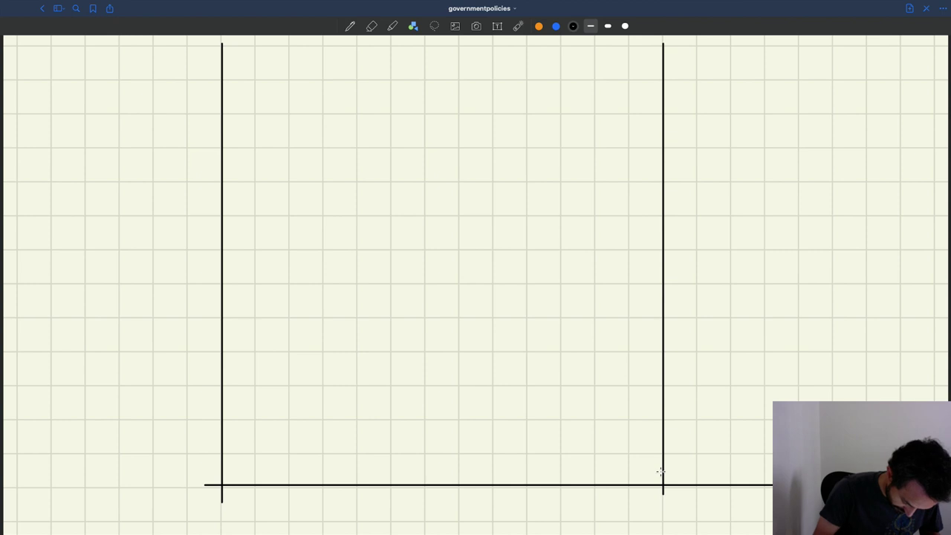
pyautogui.moveTo(658, 519)
pyautogui.mouseDown()
pyautogui.moveTo(673, 522)
pyautogui.moveTo(668, 508)
pyautogui.moveTo(660, 510)
pyautogui.moveTo(667, 522)
pyautogui.mouseUp()
pyautogui.click(350, 27)
pyautogui.click(371, 26)
pyautogui.click(349, 26)
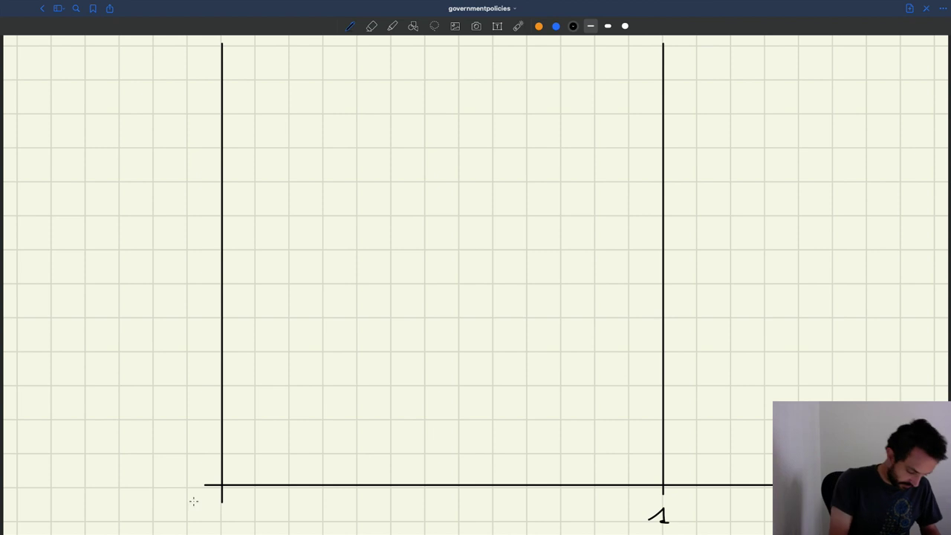
# Write 0 at the origin, give the vertical axis an arrowhead and θ label, and choose blue ink
pyautogui.moveTo(202, 497); pyautogui.dragTo(200, 497)
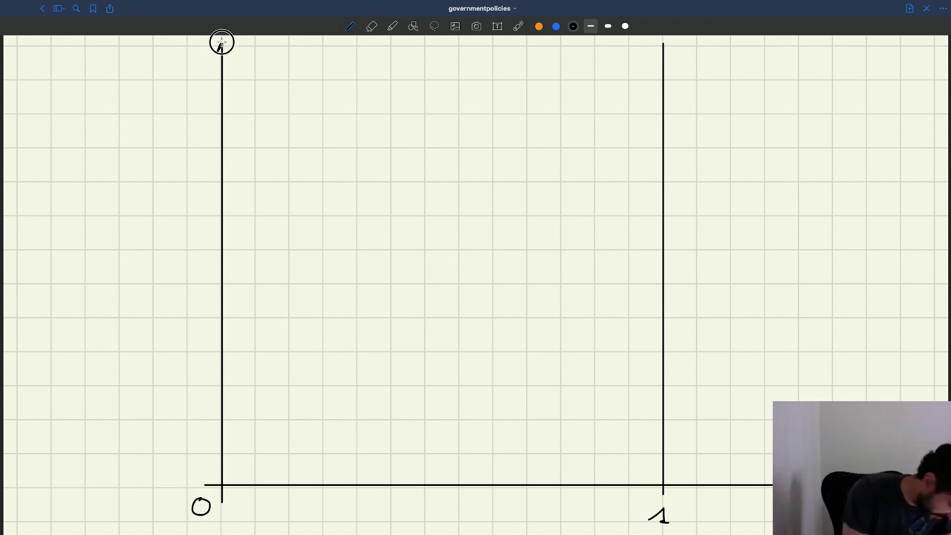
pyautogui.moveTo(216, 54)
pyautogui.mouseDown()
pyautogui.moveTo(229, 53)
pyautogui.moveTo(186, 43)
pyautogui.mouseUp()
pyautogui.moveTo(181, 50); pyautogui.dragTo(191, 49)
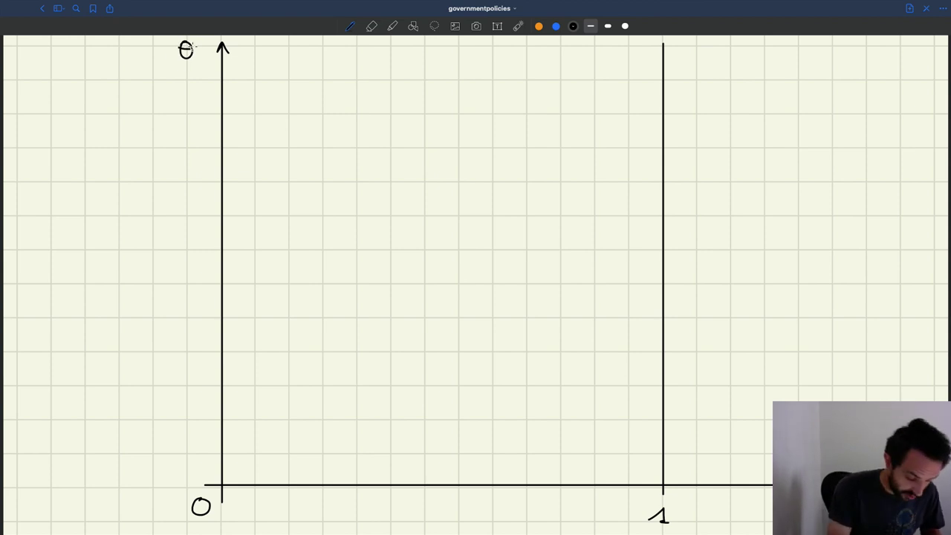
pyautogui.click(557, 26)
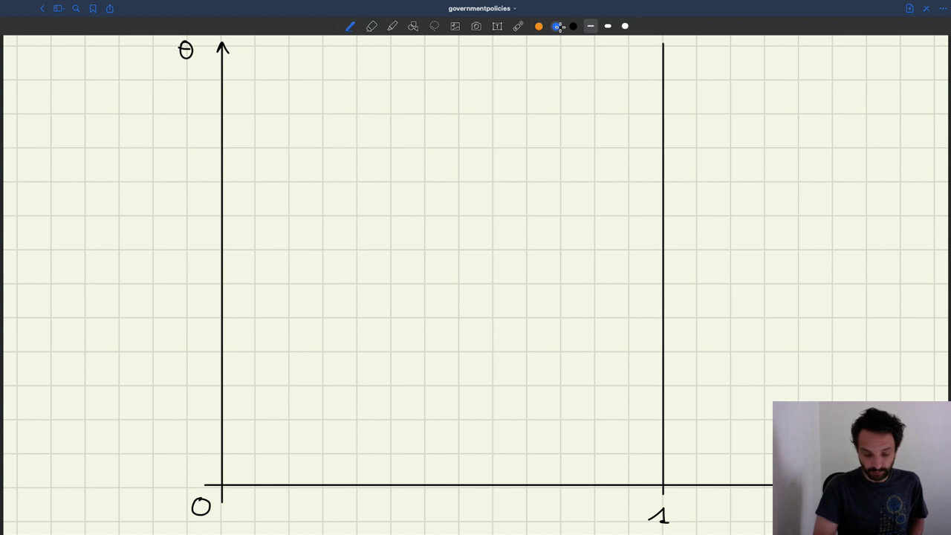
pyautogui.scroll(-2, 476, 282)
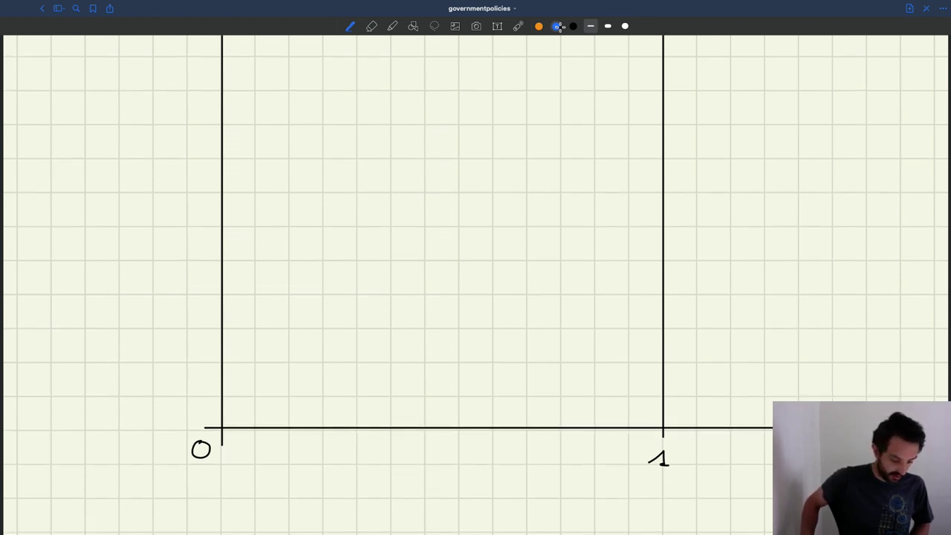
pyautogui.scroll(5, 475, 282)
pyautogui.scroll(6, 475, 283)
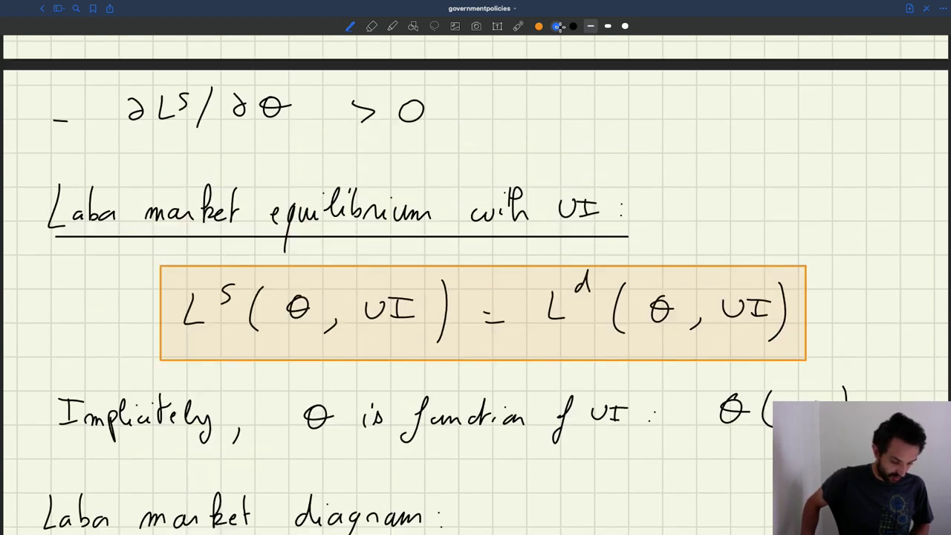
pyautogui.scroll(10, 475, 282)
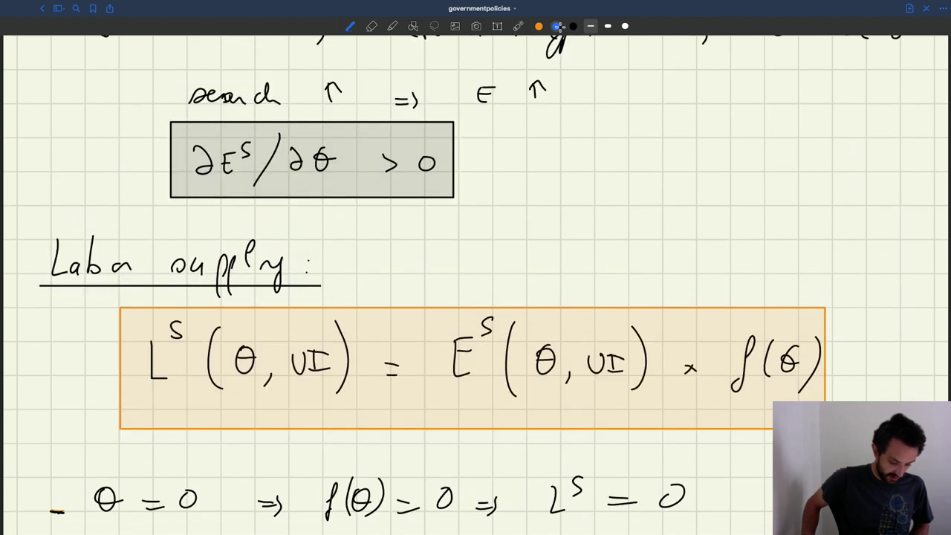
pyautogui.scroll(-2, 475, 282)
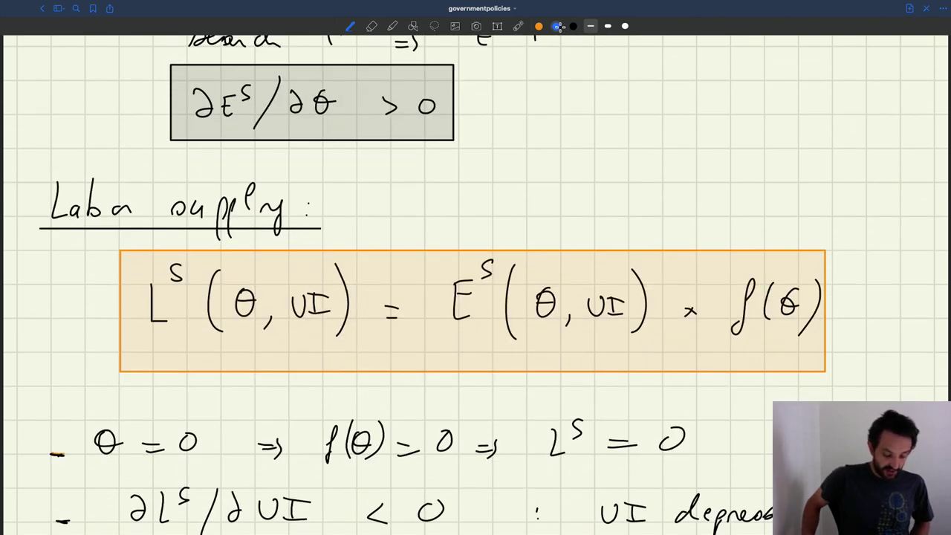
pyautogui.scroll(-15, 475, 282)
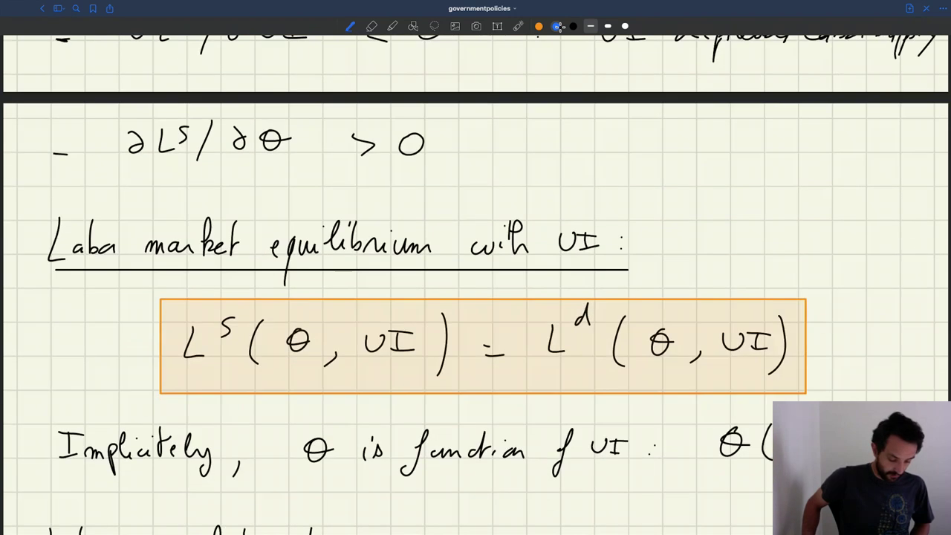
pyautogui.scroll(-6, 475, 282)
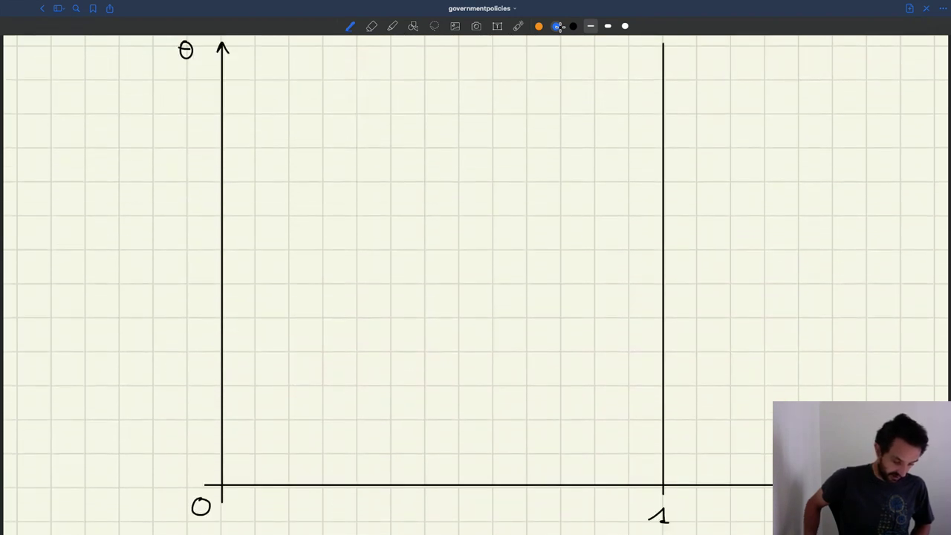
# Draw the blue supply curve rising steeply from the origin toward the line at 1
pyautogui.click(556, 26)
pyautogui.moveTo(221, 484)
pyautogui.mouseDown()
pyautogui.moveTo(306, 474)
pyautogui.moveTo(361, 449)
pyautogui.moveTo(472, 359)
pyautogui.moveTo(539, 284)
pyautogui.moveTo(575, 221)
pyautogui.moveTo(648, 49)
pyautogui.mouseUp()
pyautogui.scroll(-3, 647, 45)
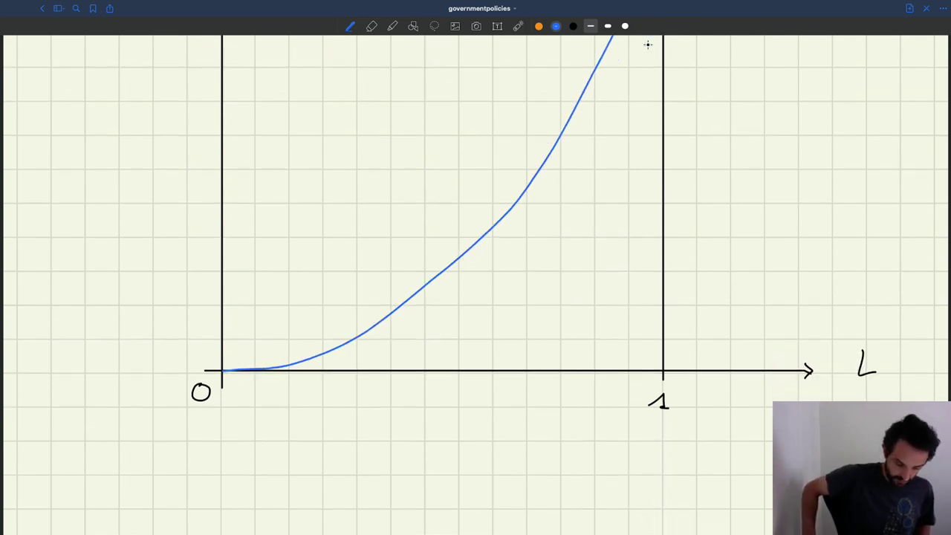
pyautogui.scroll(3, 647, 45)
pyautogui.scroll(3, 648, 44)
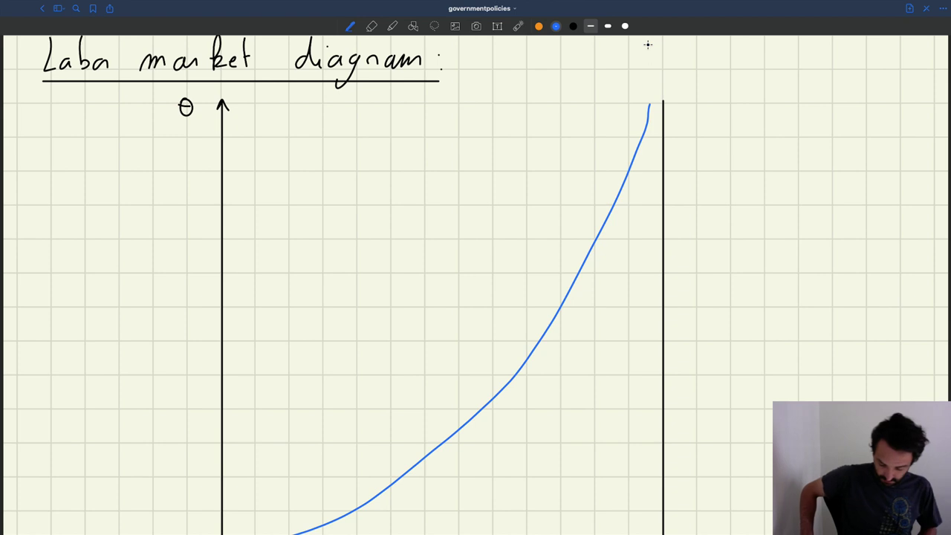
pyautogui.scroll(-5, 647, 44)
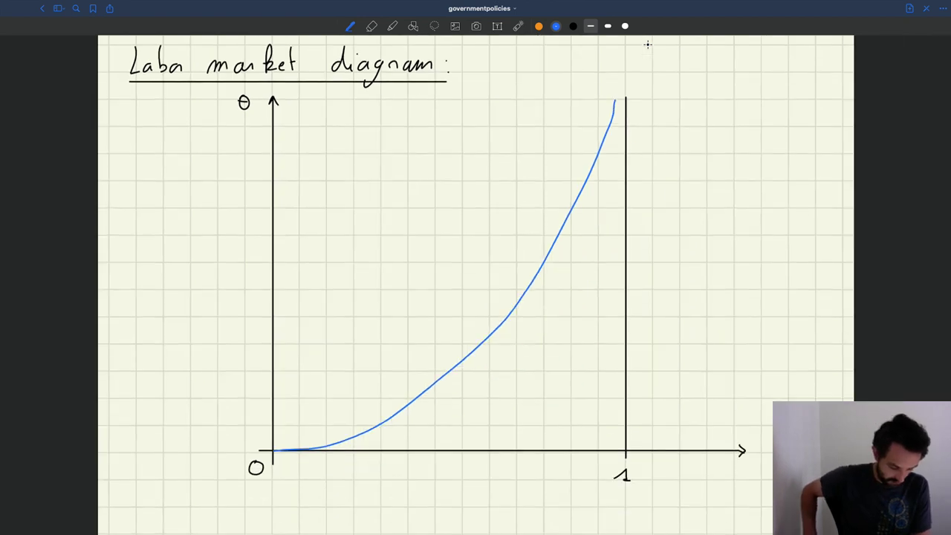
pyautogui.scroll(-1, 647, 45)
pyautogui.scroll(3, 647, 43)
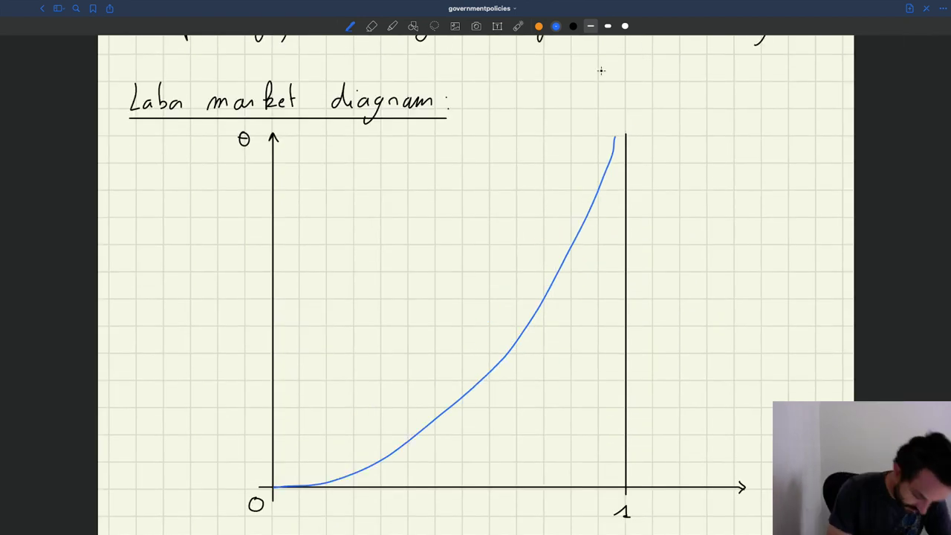
# Handwrite the label Lˢ(θ, UI) just above the supply curve's top end
pyautogui.moveTo(594, 88)
pyautogui.mouseDown()
pyautogui.moveTo(602, 106)
pyautogui.moveTo(623, 110)
pyautogui.moveTo(636, 92)
pyautogui.moveTo(645, 111)
pyautogui.mouseUp()
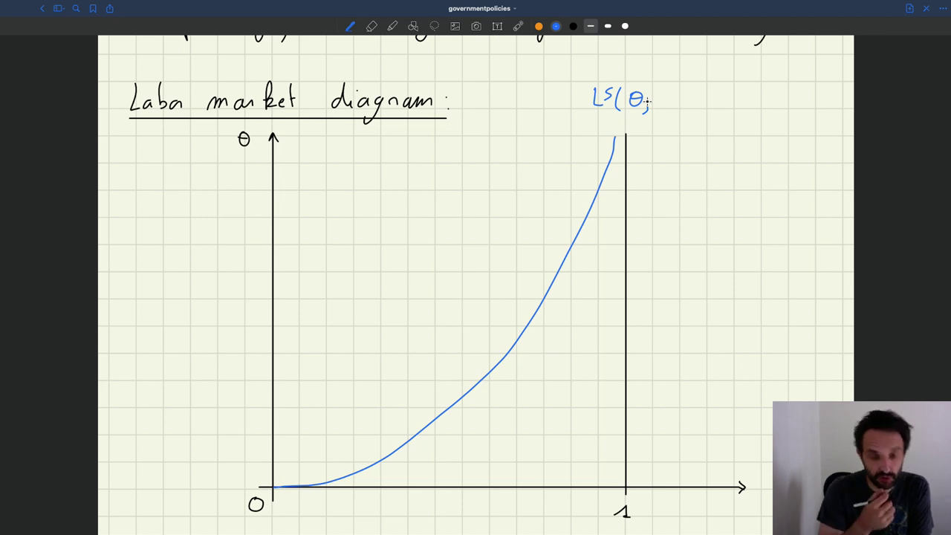
pyautogui.moveTo(647, 104)
pyautogui.mouseDown()
pyautogui.moveTo(645, 111)
pyautogui.moveTo(682, 93)
pyautogui.moveTo(690, 113)
pyautogui.mouseUp()
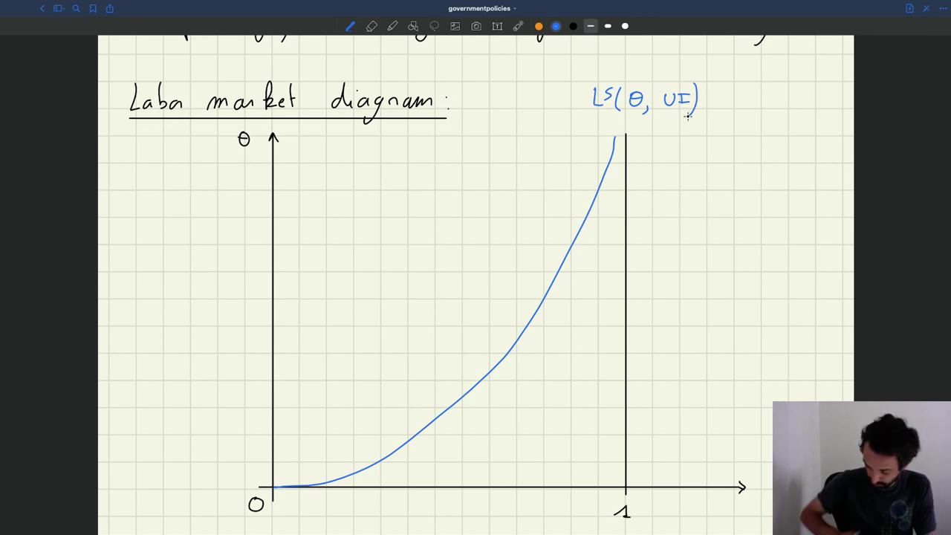
pyautogui.scroll(3, 688, 117)
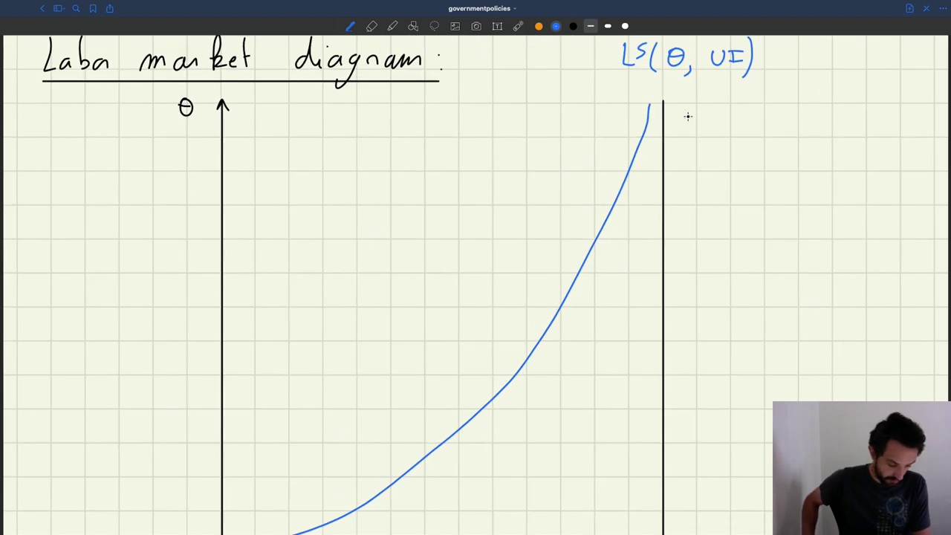
pyautogui.scroll(-3, 687, 116)
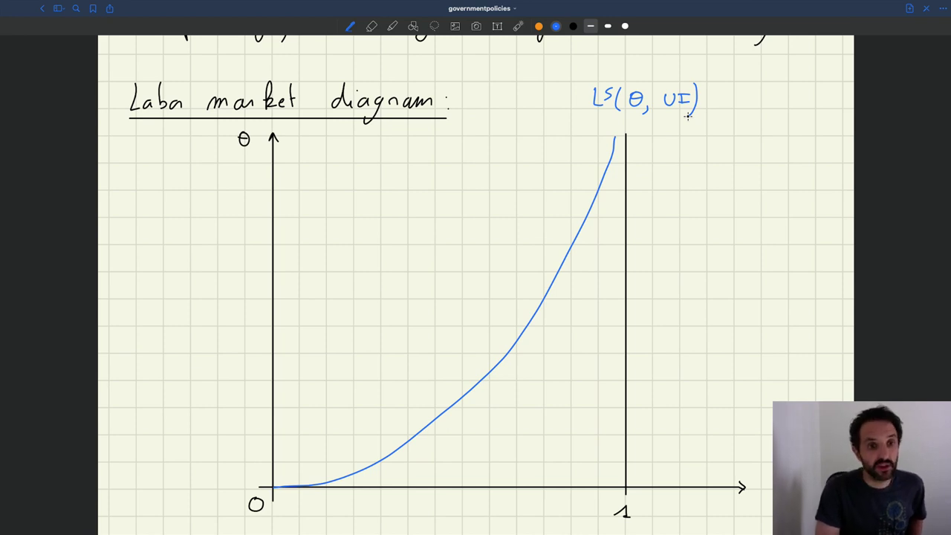
pyautogui.click(413, 27)
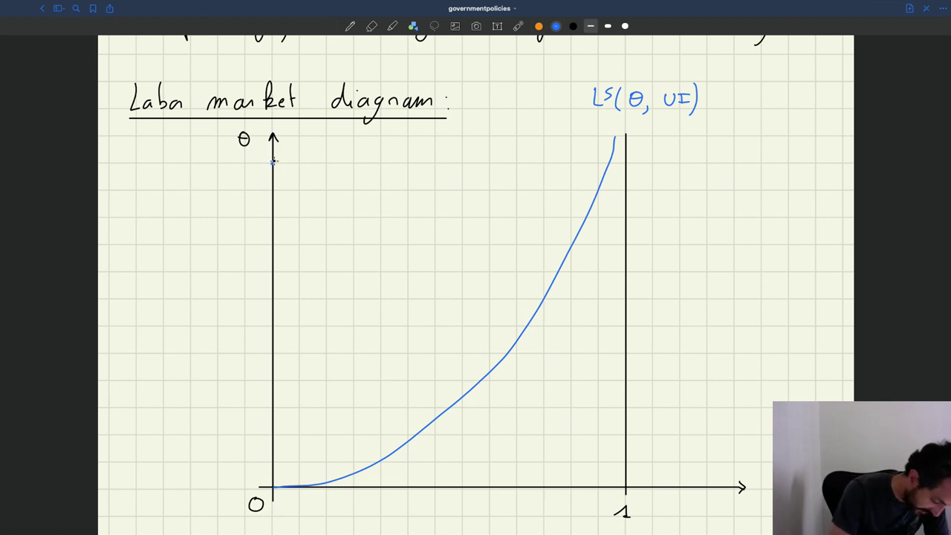
# Draw a straight blue demand line sloping down across the supply curve and label it Lᵈ(θ, UI)
pyautogui.moveTo(273, 161)
pyautogui.mouseDown()
pyautogui.moveTo(408, 313)
pyautogui.moveTo(476, 422)
pyautogui.moveTo(539, 487)
pyautogui.mouseUp()
pyautogui.click(350, 26)
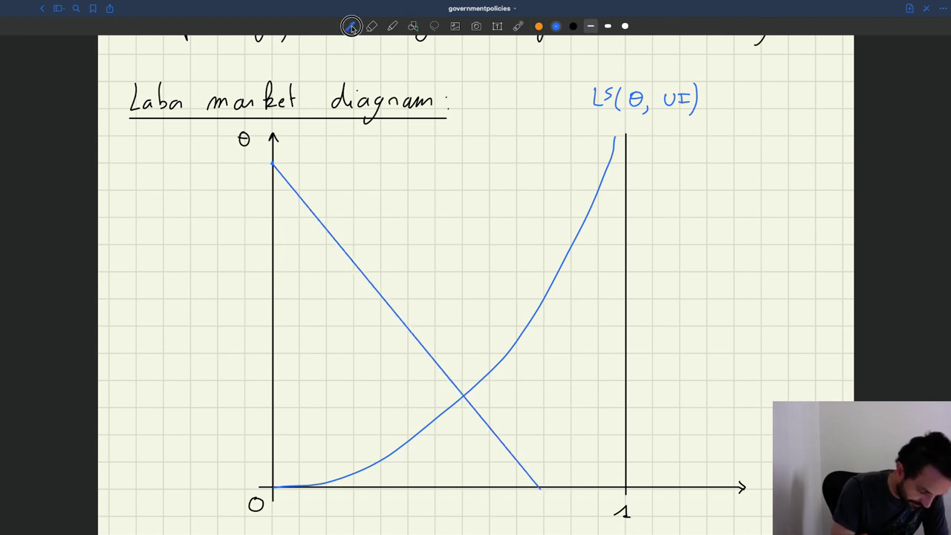
pyautogui.moveTo(308, 167)
pyautogui.mouseDown()
pyautogui.moveTo(318, 187)
pyautogui.moveTo(325, 175)
pyautogui.moveTo(340, 190)
pyautogui.moveTo(354, 177)
pyautogui.moveTo(362, 190)
pyautogui.mouseUp()
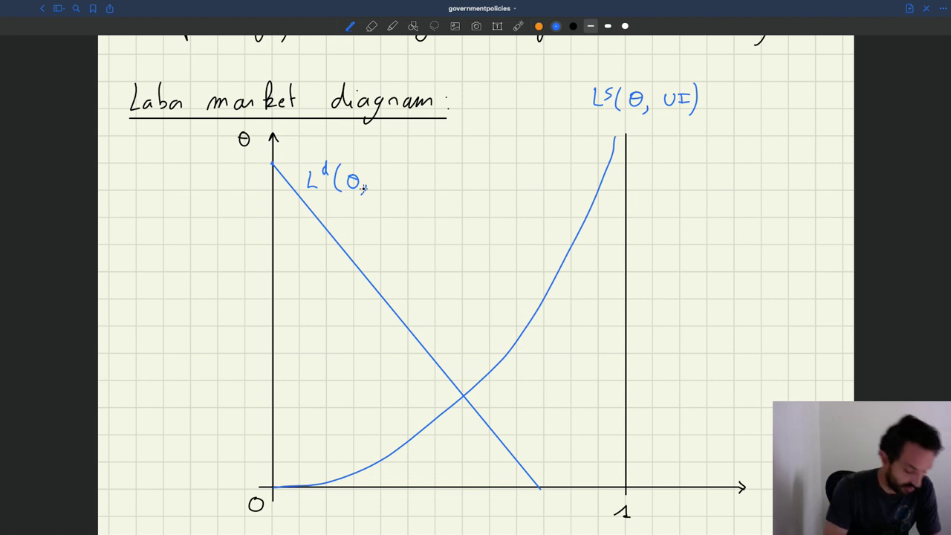
pyautogui.moveTo(380, 175)
pyautogui.mouseDown()
pyautogui.moveTo(399, 188)
pyautogui.moveTo(405, 172)
pyautogui.moveTo(412, 196)
pyautogui.moveTo(406, 190)
pyautogui.mouseUp()
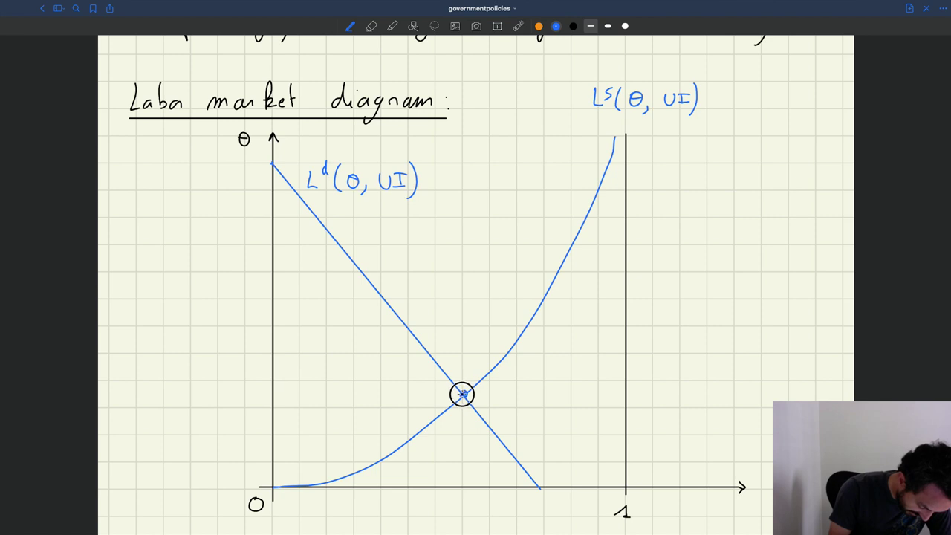
# Dot the equilibrium, drop a dashed guide to the employment axis, and add a double arrow to 1 labelled u
pyautogui.click(464, 395)
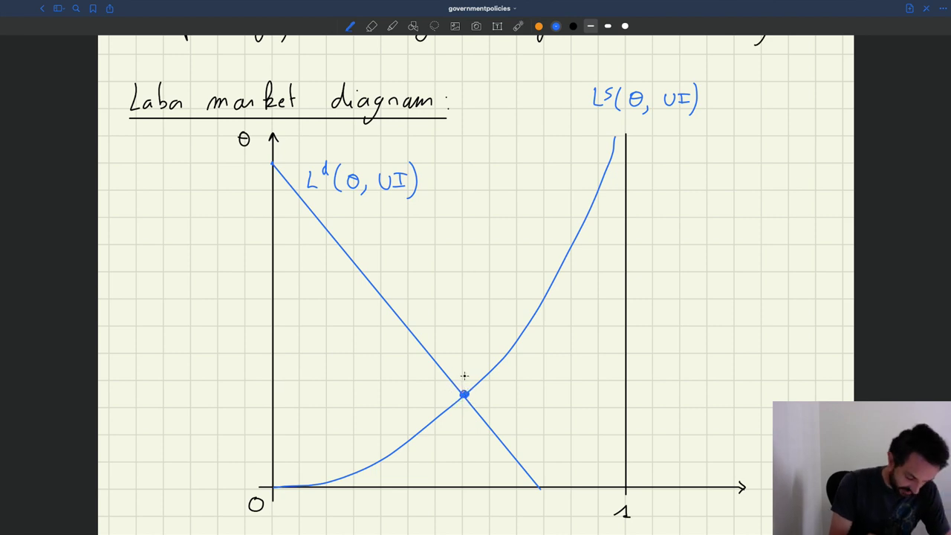
pyautogui.moveTo(464, 396)
pyautogui.mouseDown()
pyautogui.moveTo(464, 514)
pyautogui.moveTo(473, 514)
pyautogui.mouseUp()
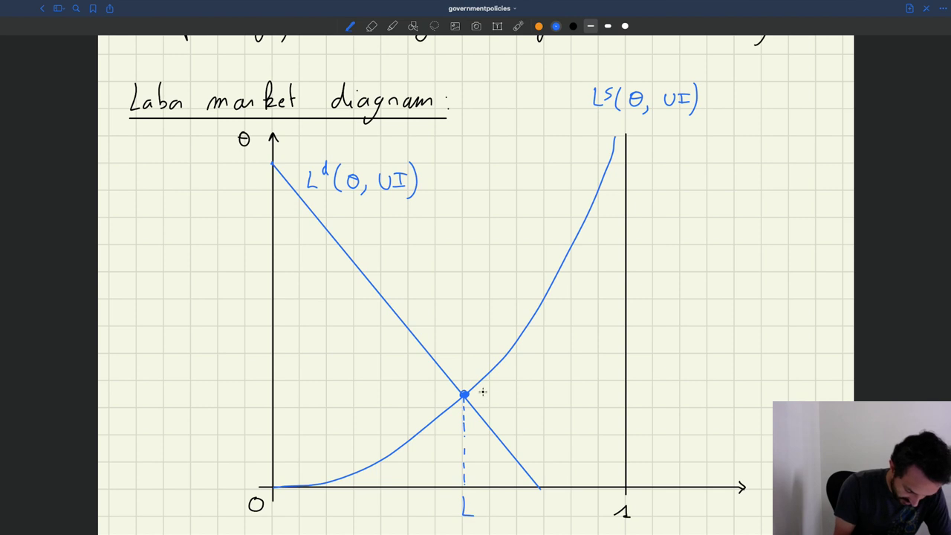
pyautogui.press('s')
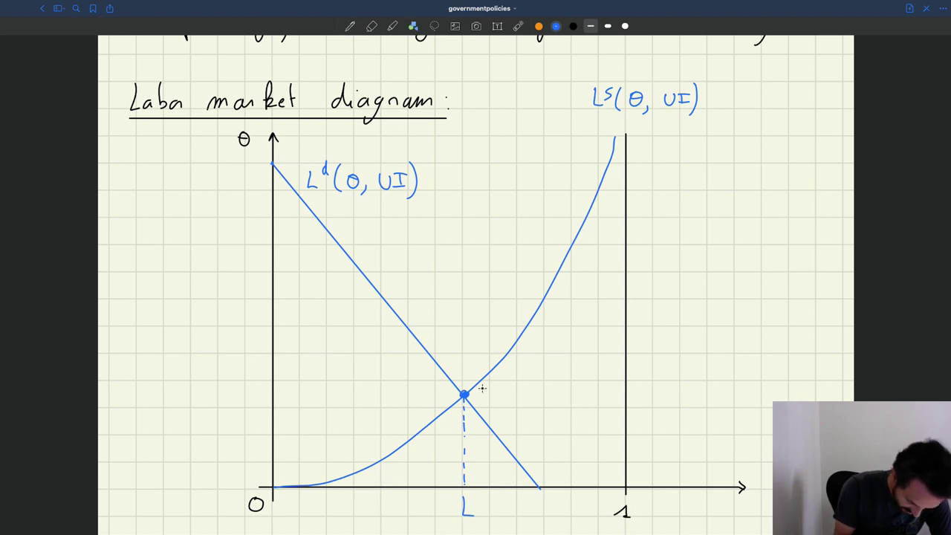
pyautogui.moveTo(481, 394); pyautogui.dragTo(617, 392)
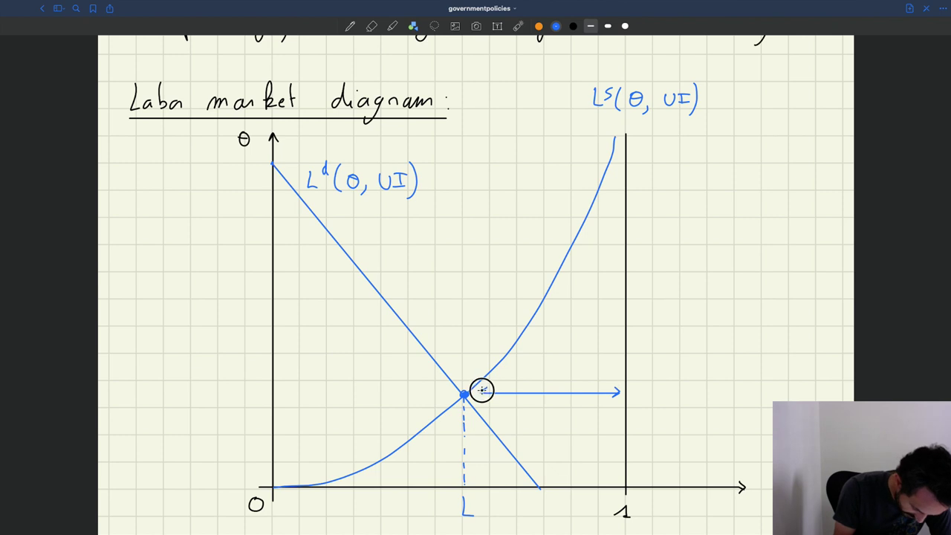
pyautogui.moveTo(482, 390); pyautogui.dragTo(484, 397)
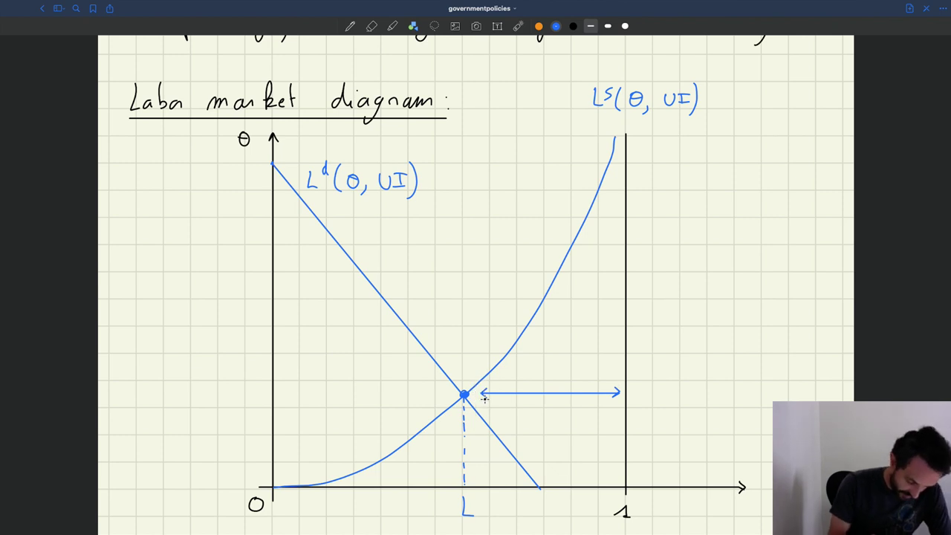
pyautogui.press('p')
pyautogui.moveTo(560, 362)
pyautogui.mouseDown()
pyautogui.moveTo(563, 379)
pyautogui.moveTo(577, 368)
pyautogui.mouseUp()
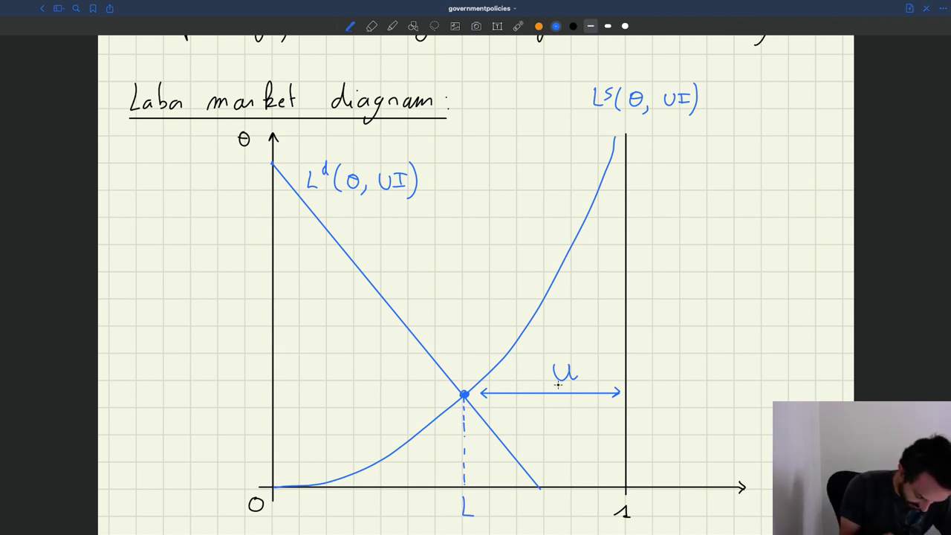
# Draw a dotted guide from equilibrium to the θ axis labelled θ, and underline UI in both curve labels
pyautogui.moveTo(276, 394); pyautogui.dragTo(461, 394)
pyautogui.moveTo(230, 385); pyautogui.dragTo(248, 387)
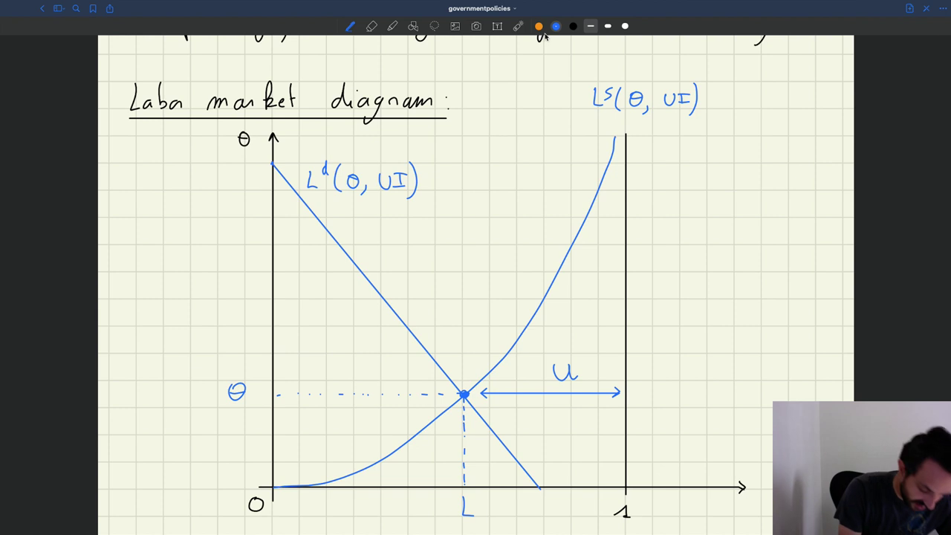
pyautogui.click(413, 26)
pyautogui.moveTo(665, 112); pyautogui.dragTo(682, 110)
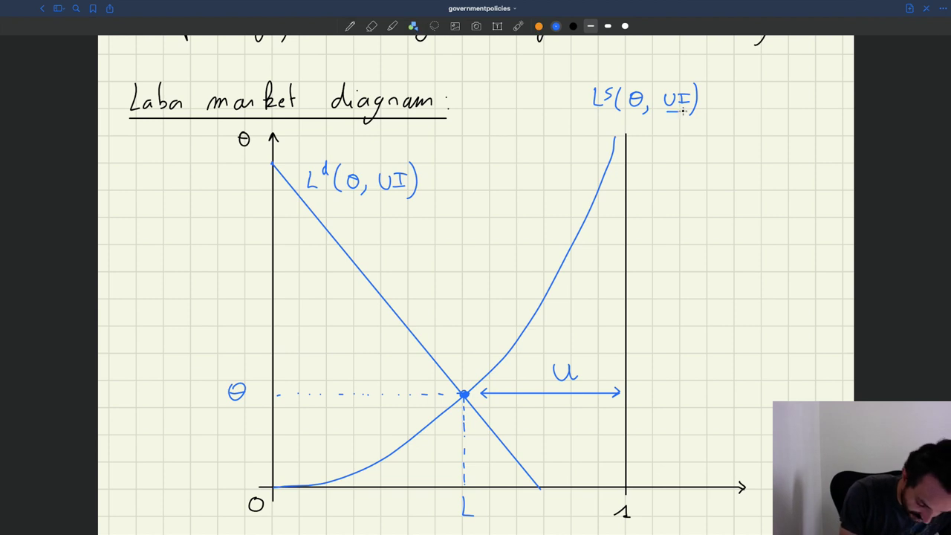
pyautogui.moveTo(382, 195); pyautogui.dragTo(408, 193)
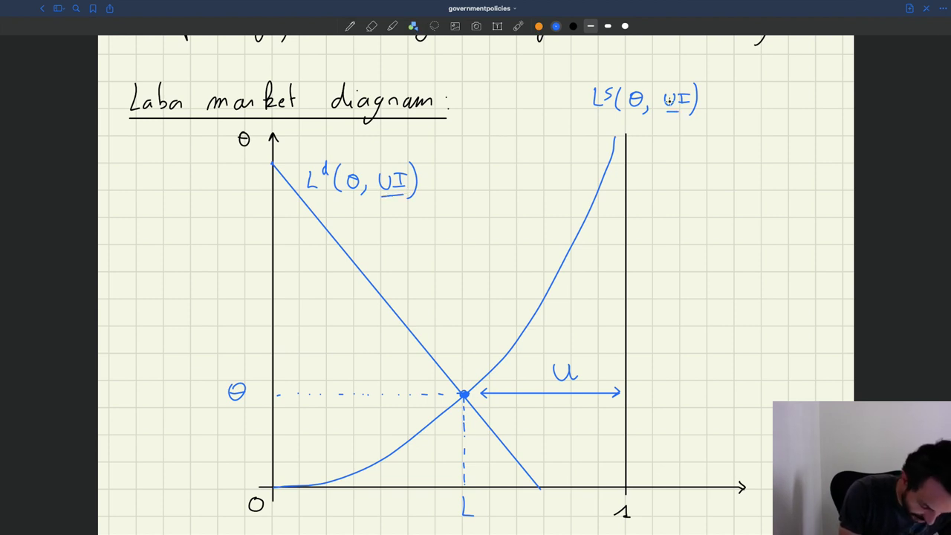
pyautogui.click(351, 26)
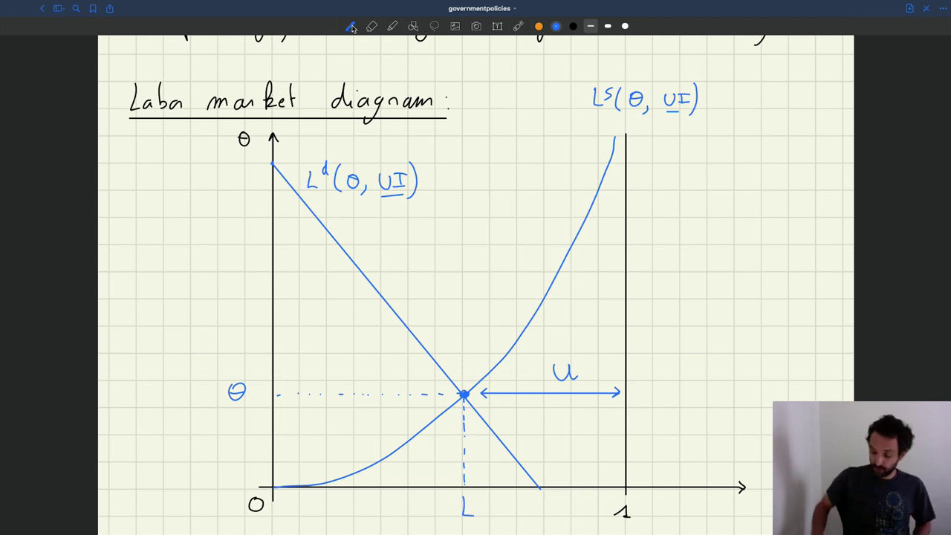
# Scroll down past the finished diagram to the blank grid of the next page
pyautogui.scroll(-1, 475, 282)
pyautogui.scroll(-10, 475, 282)
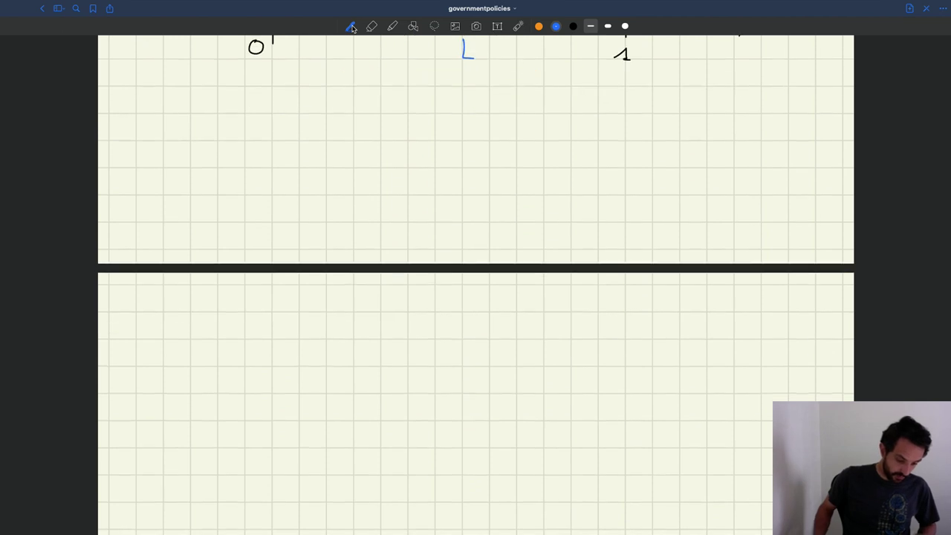